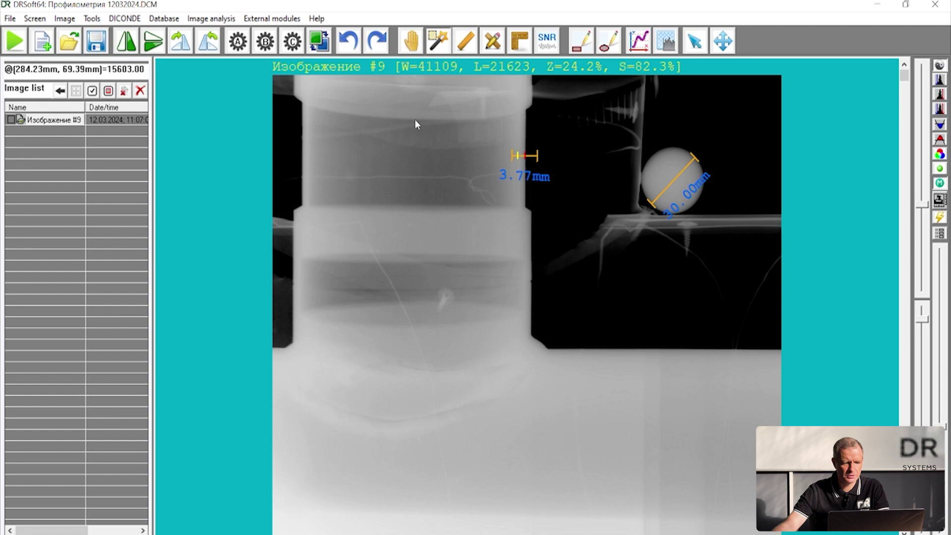
- Apply the Equalization Max filter to the radiograph and delete the existing dimension lines on the ball and the pipe wall
{"action": "left_click", "coordinate": [266, 42]}
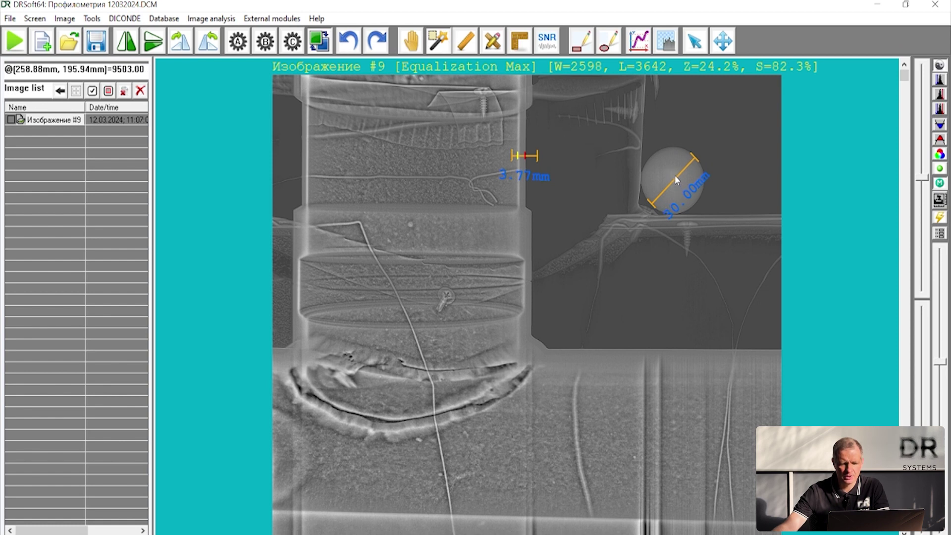
{"action": "key", "text": "Delete"}
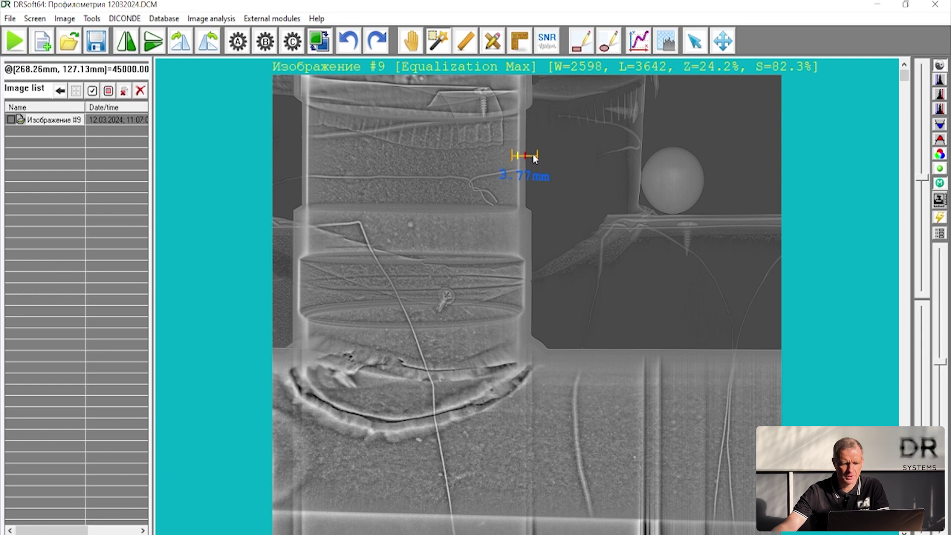
{"action": "key", "text": "Delete"}
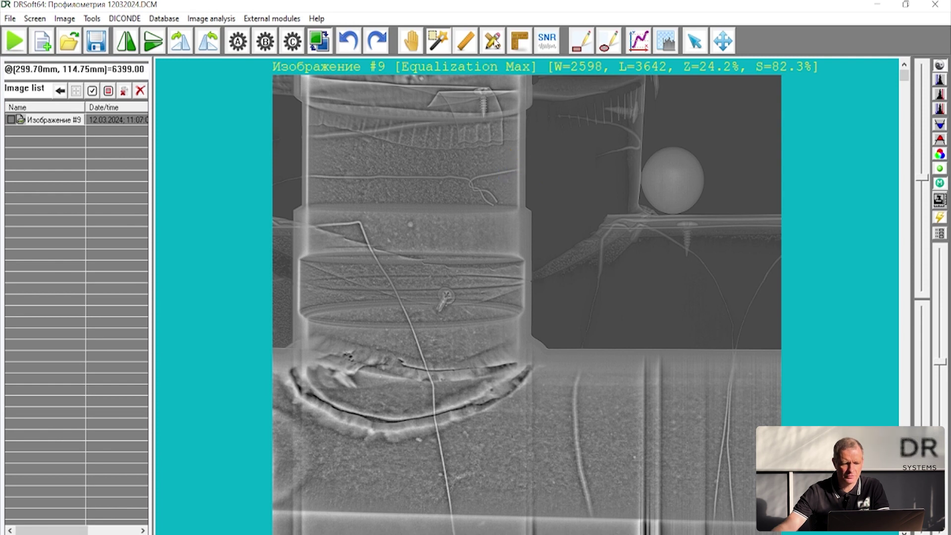
- Calibrate the image size from a line across the reference ball's diameter, setting its distance to 30 mm for all images
{"action": "left_click", "coordinate": [494, 42]}
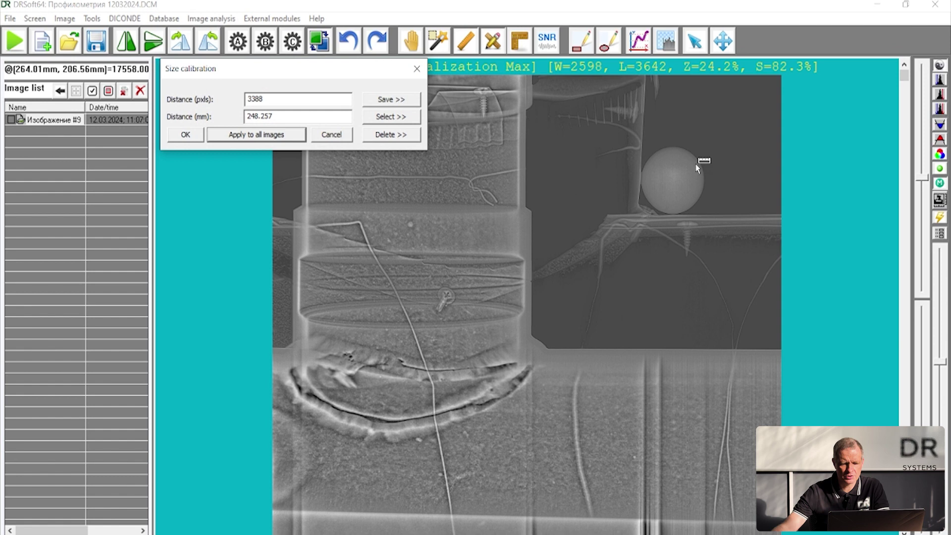
{"action": "left_click_drag", "start_coordinate": [692, 151], "coordinate": [657, 212]}
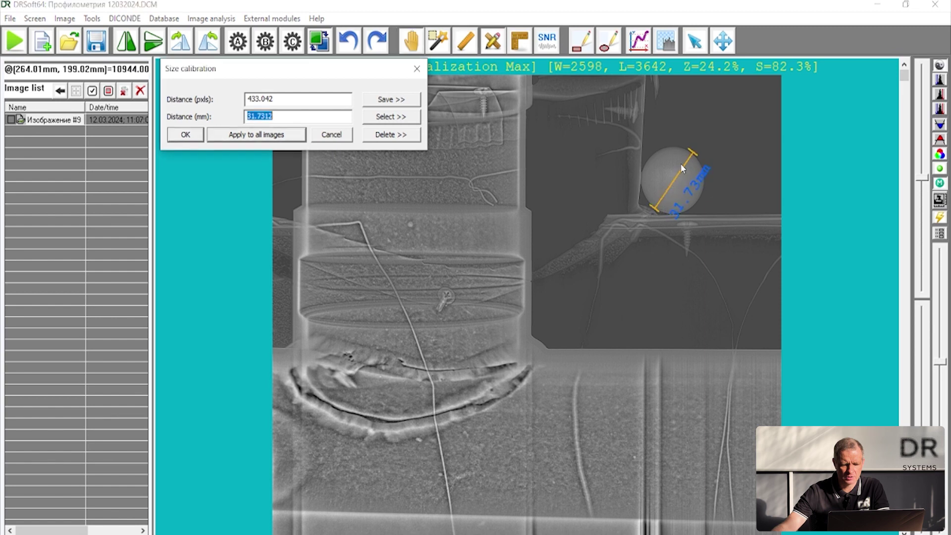
{"action": "left_click", "coordinate": [693, 151]}
{"action": "left_click_drag", "start_coordinate": [695, 156], "coordinate": [693, 156]}
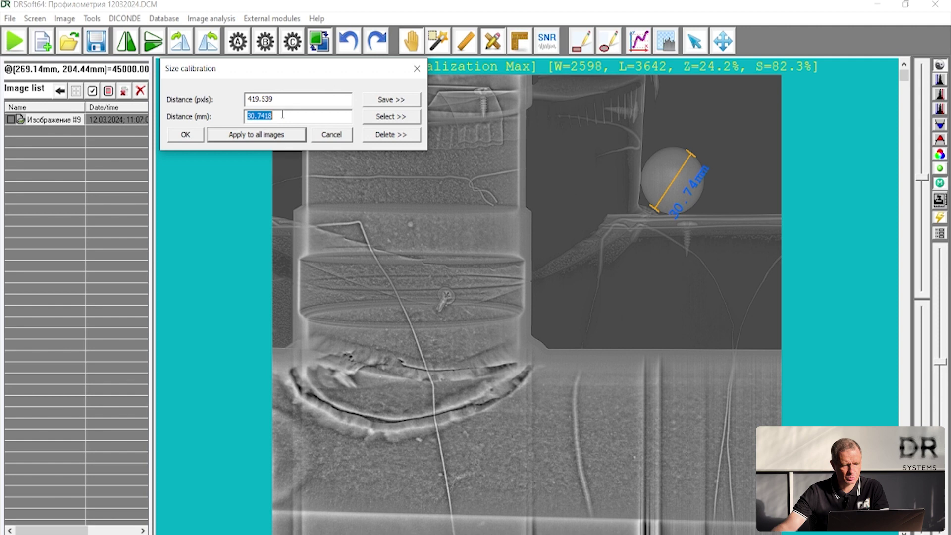
{"action": "type", "text": "30"}
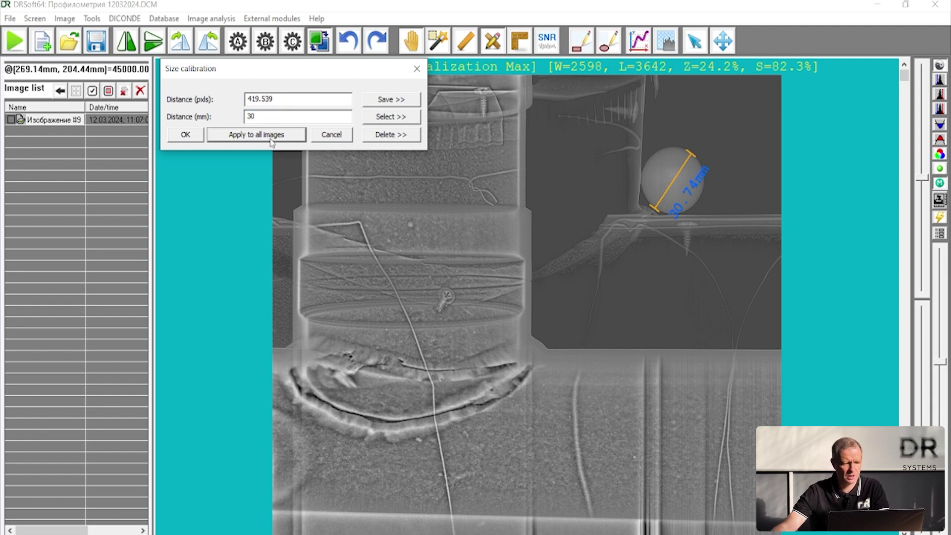
{"action": "left_click", "coordinate": [272, 138]}
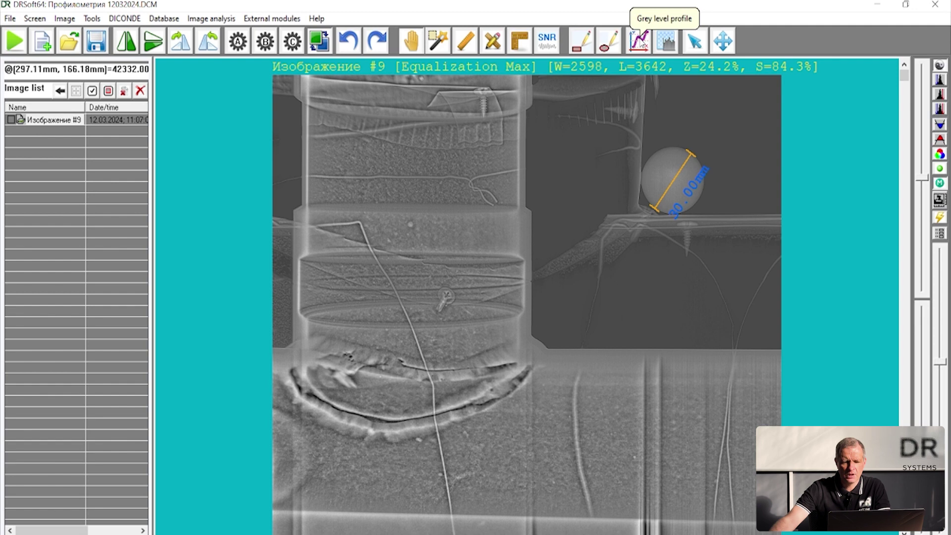
- Draw a grey level profile about 17.7 mm long across the upper pipe wall and evaluate its tangential wall thickness
{"action": "left_click", "coordinate": [640, 42]}
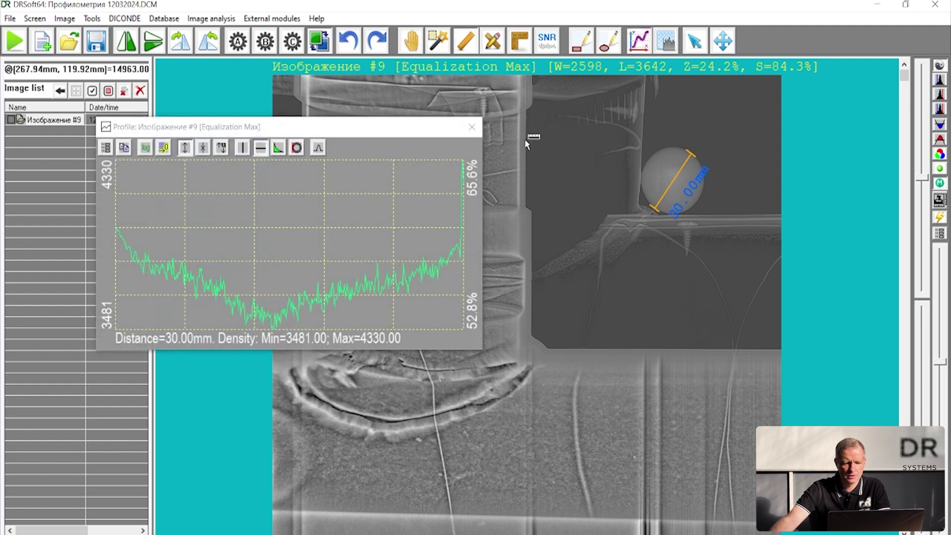
{"action": "left_click_drag", "start_coordinate": [505, 142], "coordinate": [543, 145]}
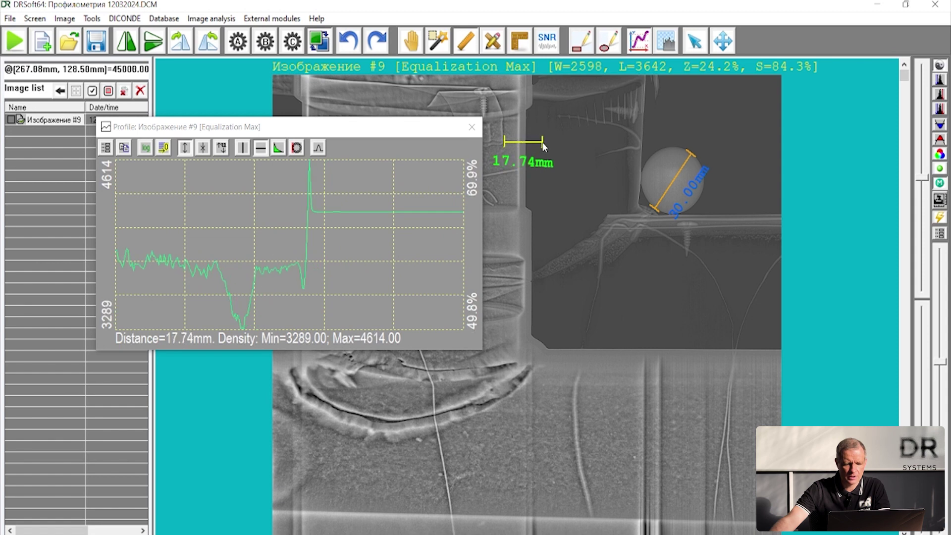
{"action": "left_click", "coordinate": [297, 149]}
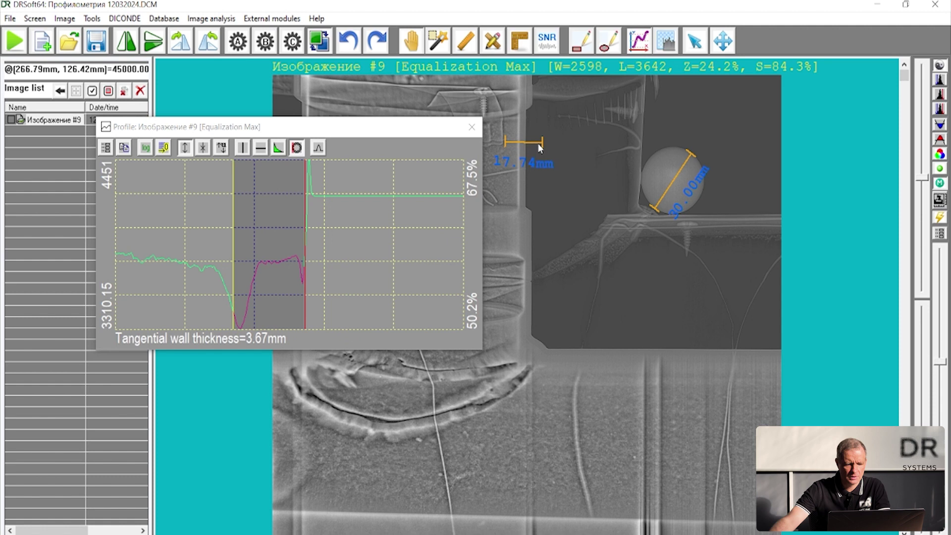
{"action": "left_click_drag", "start_coordinate": [539, 144], "coordinate": [539, 157]}
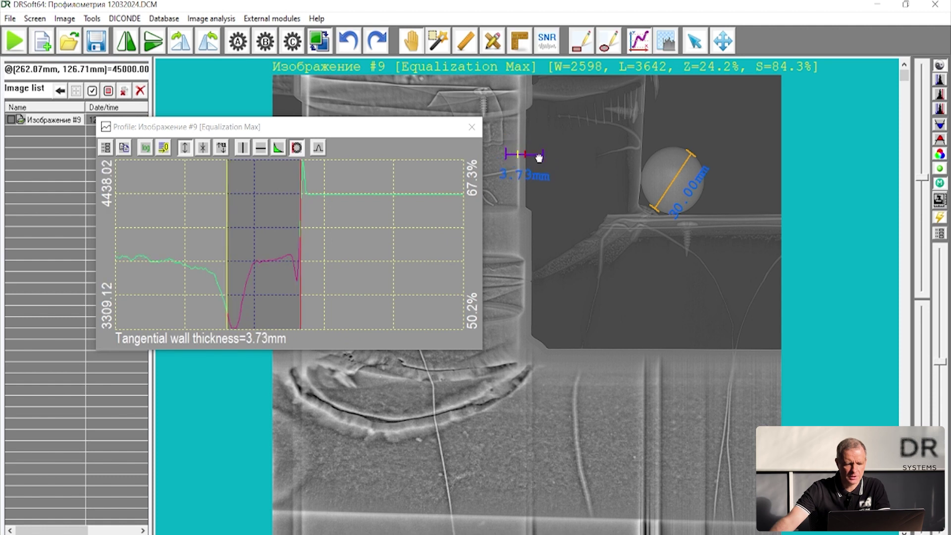
- Move the profile line down onto the thicker wall section to check the tangential wall thickness there
{"action": "scroll", "coordinate": [522, 160], "scroll_direction": "up", "scroll_amount": 3}
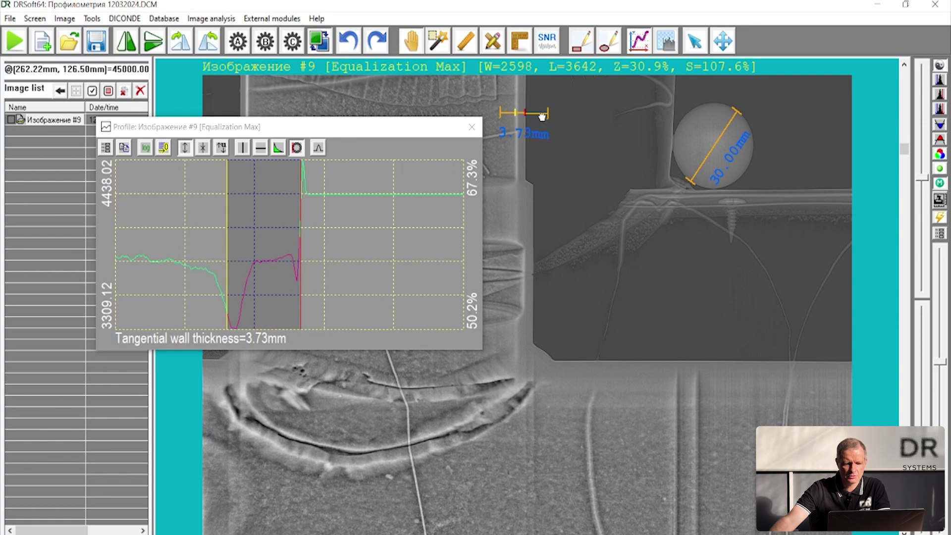
{"action": "left_click_drag", "start_coordinate": [542, 117], "coordinate": [545, 214]}
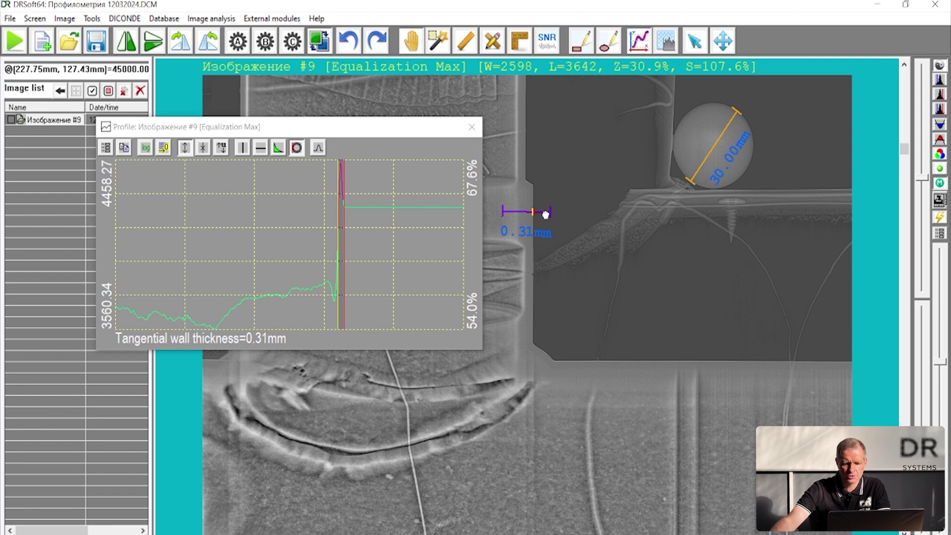
{"action": "left_click_drag", "start_coordinate": [546, 214], "coordinate": [545, 214]}
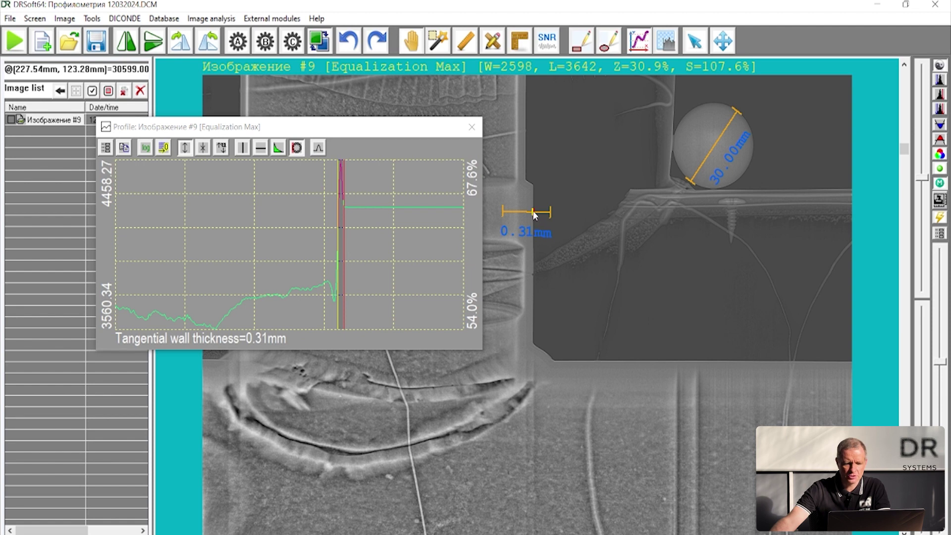
- Delete the profile line from the thicker wall section and close the grey level profile
{"action": "mouse_move", "coordinate": [441, 127]}
{"action": "left_mouse_down"}
{"action": "mouse_move", "coordinate": [382, 163]}
{"action": "mouse_move", "coordinate": [371, 182]}
{"action": "left_mouse_up"}
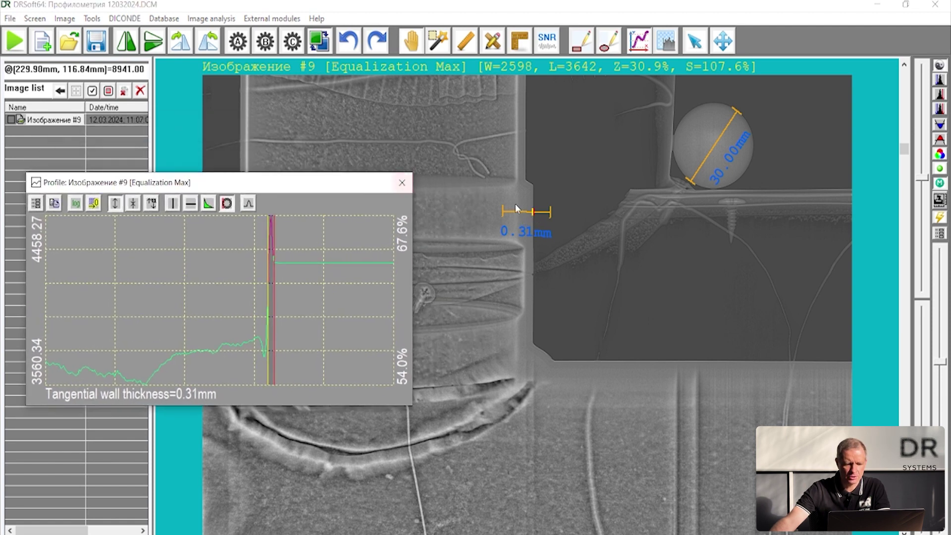
{"action": "left_click", "coordinate": [521, 214]}
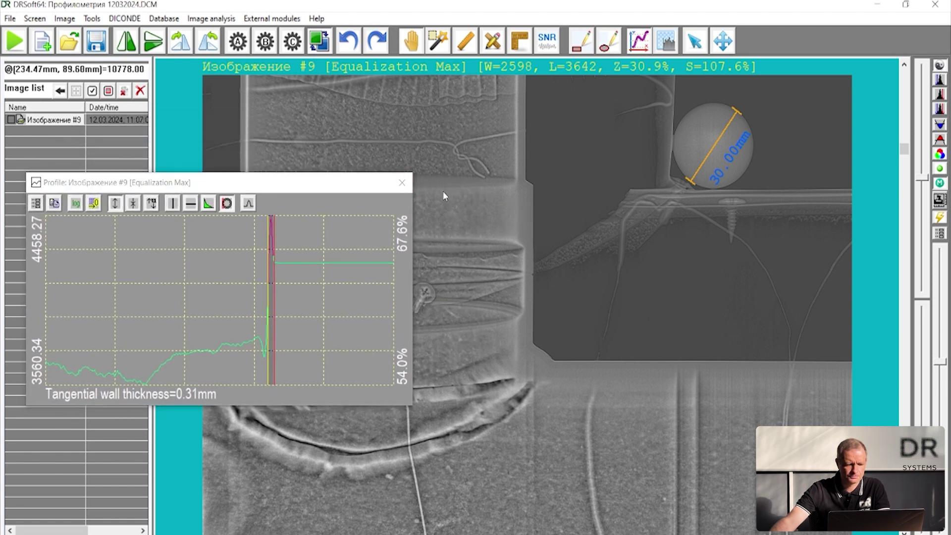
{"action": "left_click", "coordinate": [401, 182]}
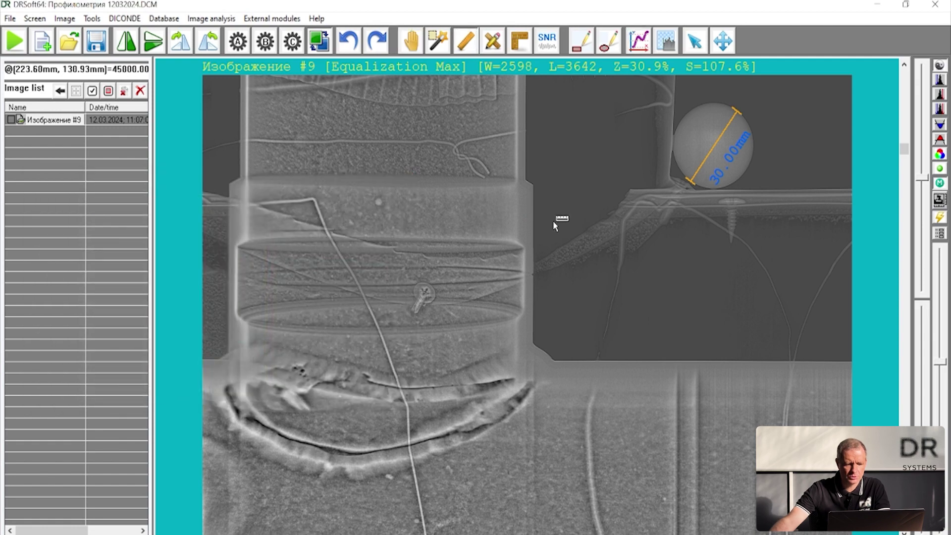
- Measure the wall thickness of the thicker section with a horizontal dimension line from its inner to outer edge
{"action": "scroll", "coordinate": [519, 224], "scroll_direction": "up", "scroll_amount": 3}
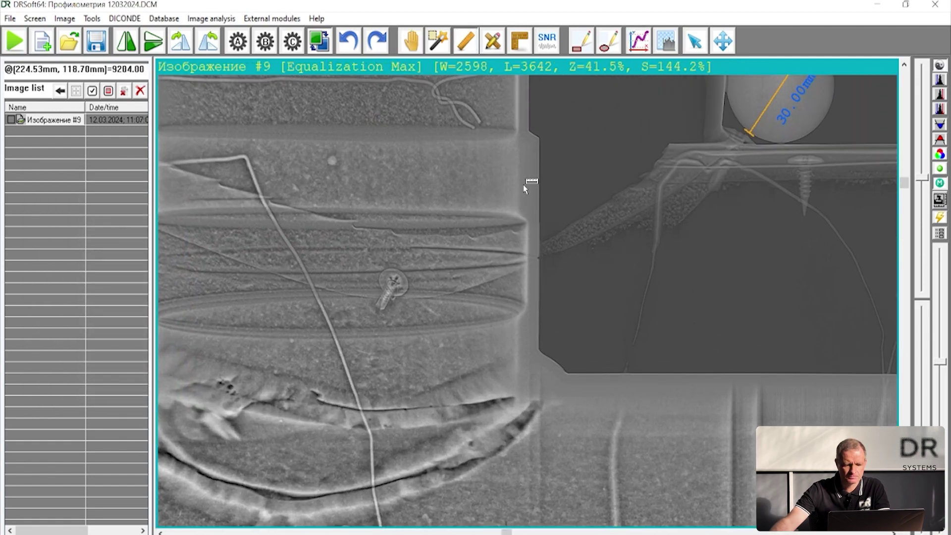
{"action": "left_click_drag", "start_coordinate": [524, 191], "coordinate": [518, 256]}
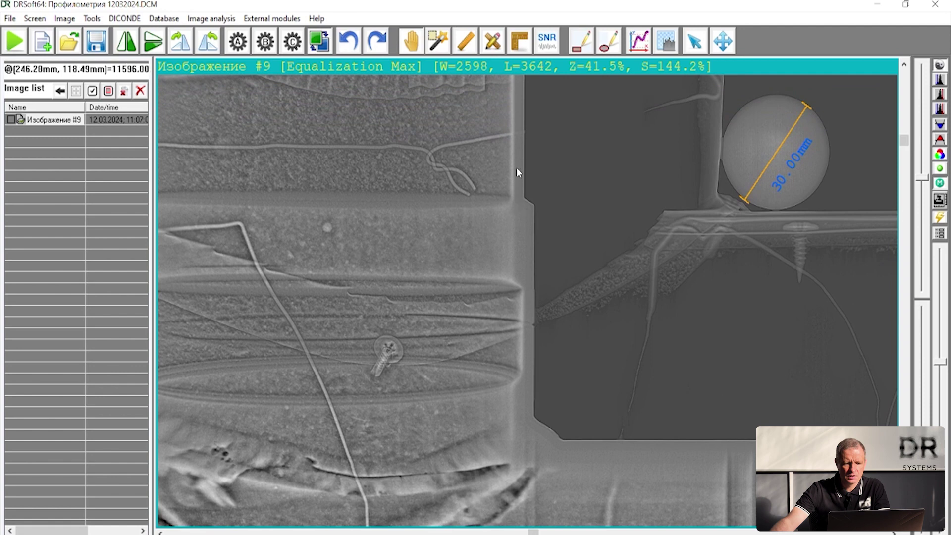
{"action": "left_click", "coordinate": [466, 43]}
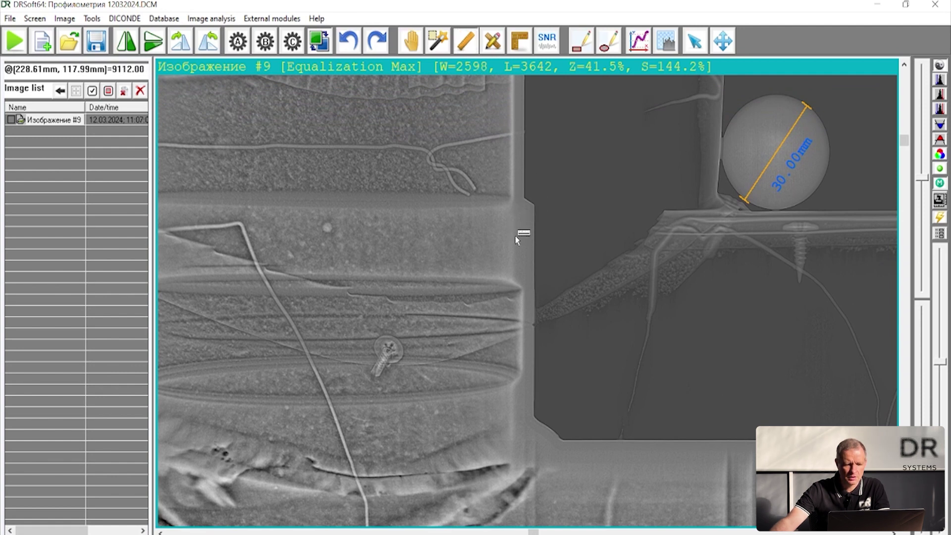
{"action": "left_click_drag", "start_coordinate": [529, 235], "coordinate": [535, 236]}
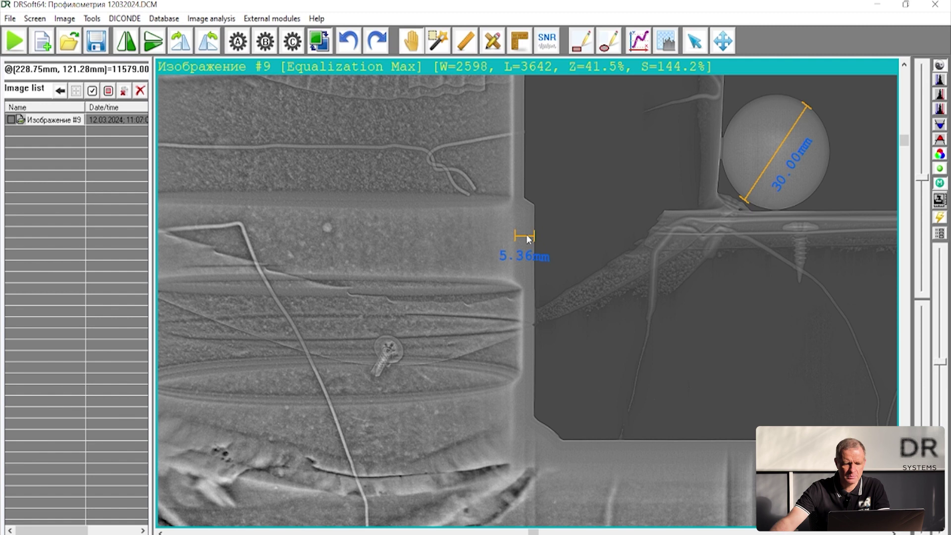
- Measure the wall thickness with dimension lines on the thinner pipe section above and the grooved section below the first measurement
{"action": "key", "text": "r"}
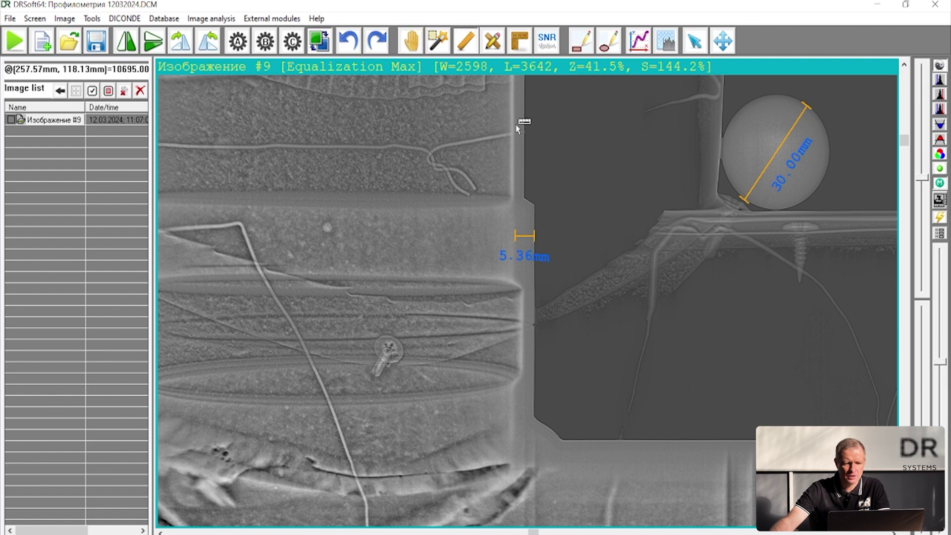
{"action": "left_click_drag", "start_coordinate": [511, 120], "coordinate": [524, 121]}
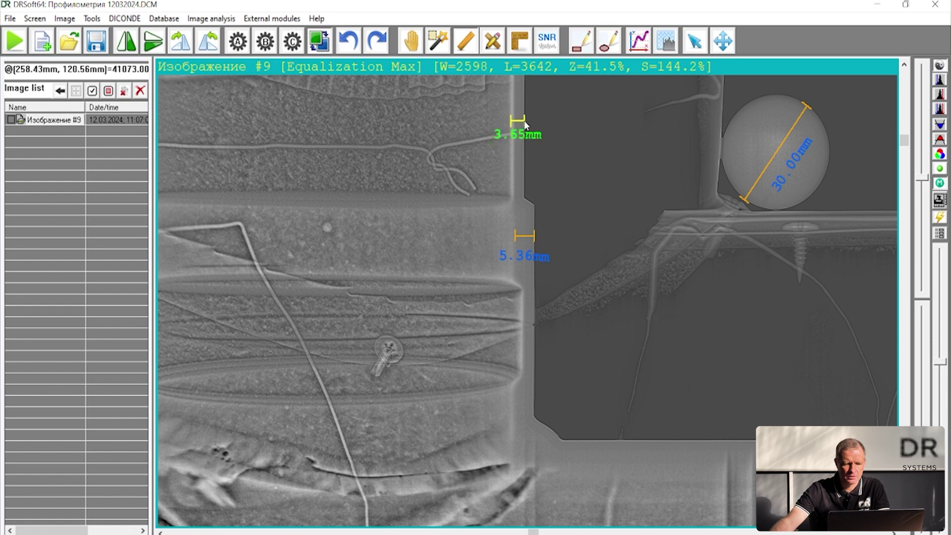
{"action": "key", "text": "Escape"}
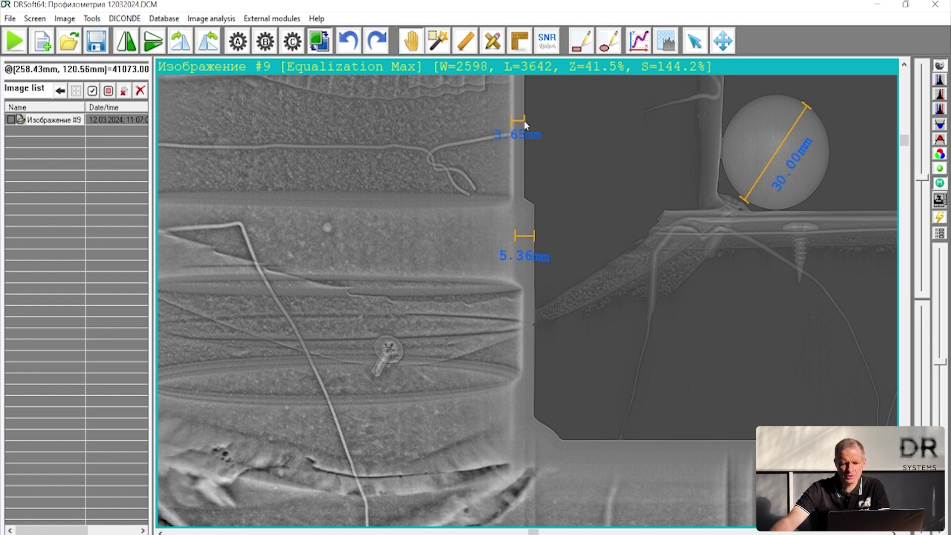
{"action": "left_click", "coordinate": [467, 41]}
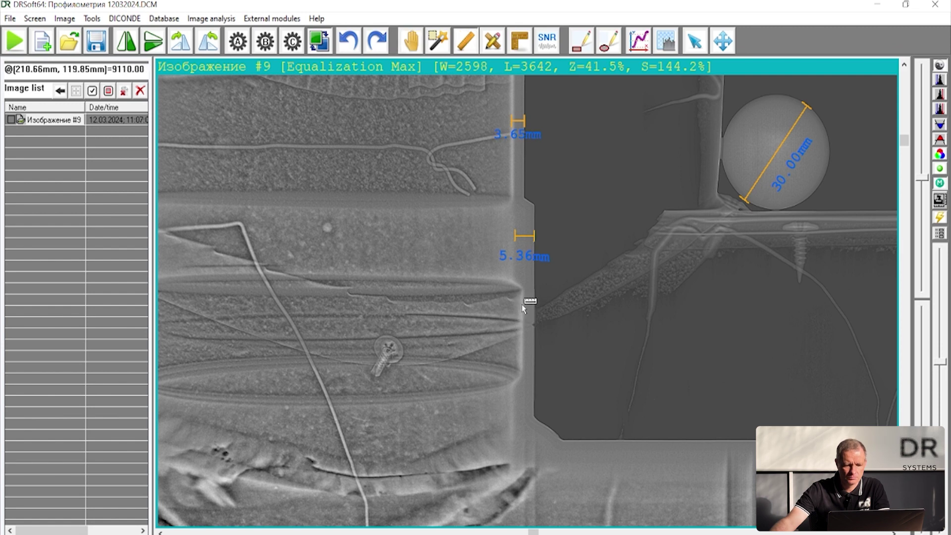
{"action": "left_click", "coordinate": [534, 306]}
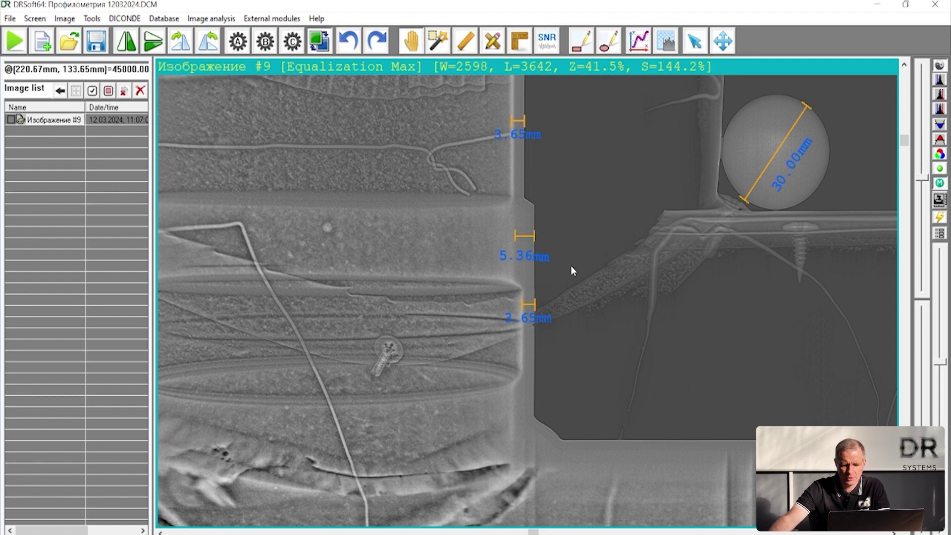
- Measure the wall thickness of the large horizontal body with a vertical dimension line from its upper edge, adjusting the line's lower end
{"action": "left_click_drag", "start_coordinate": [626, 432], "coordinate": [583, 346]}
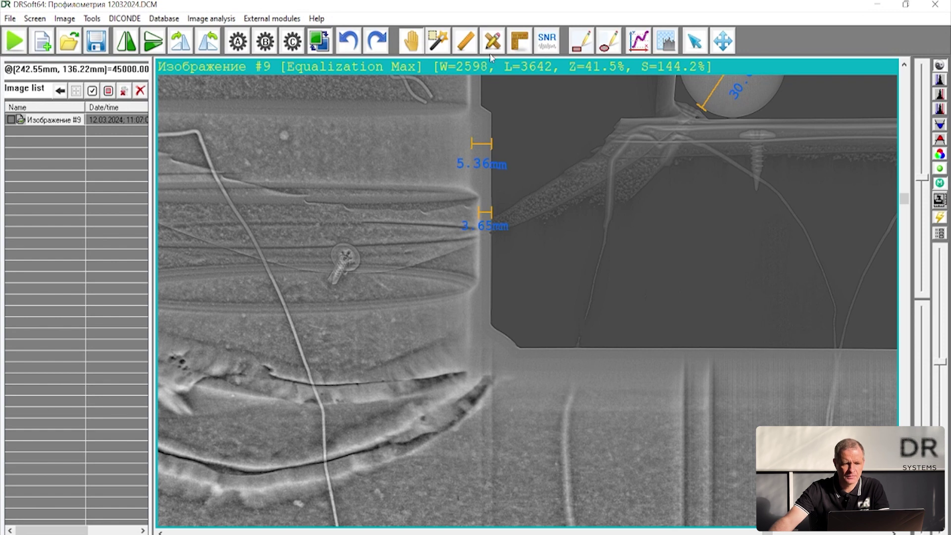
{"action": "left_click", "coordinate": [465, 41]}
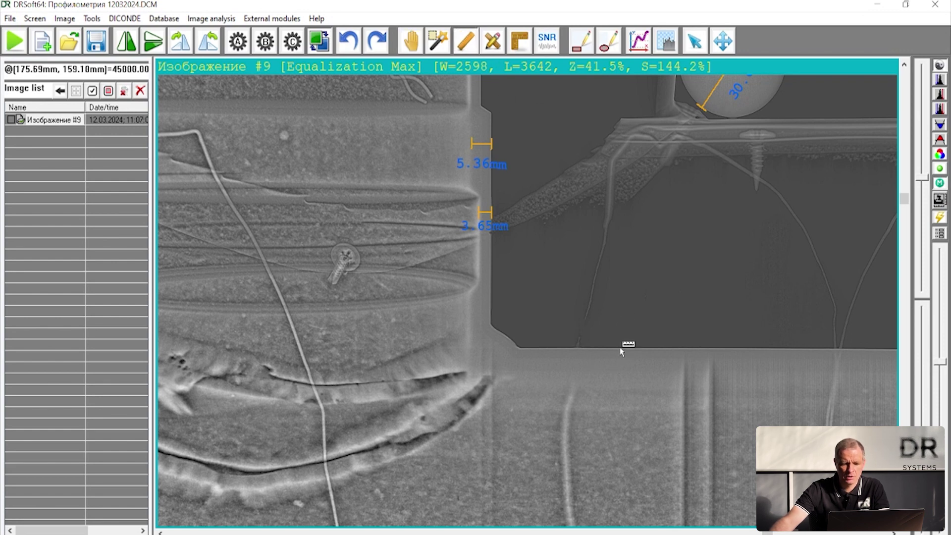
{"action": "left_click_drag", "start_coordinate": [620, 349], "coordinate": [621, 377]}
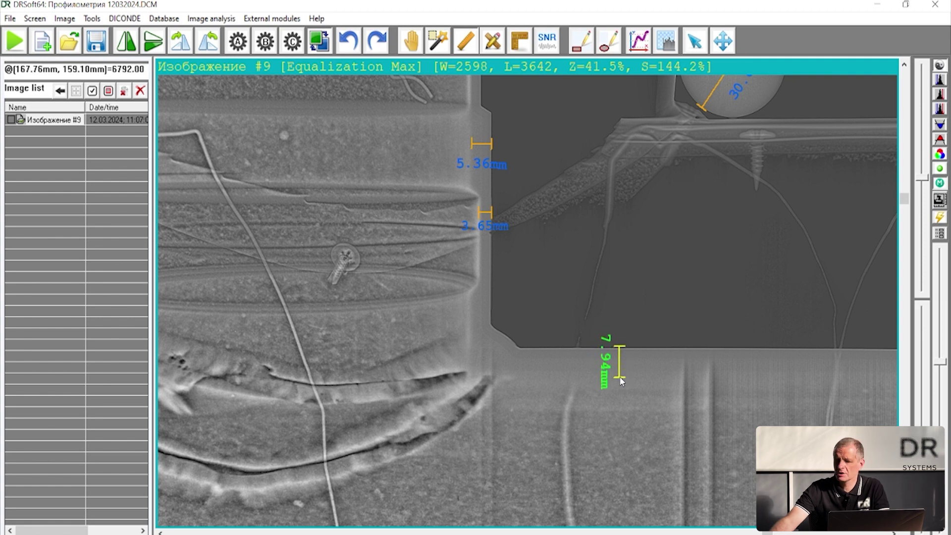
{"action": "left_click_drag", "start_coordinate": [620, 376], "coordinate": [620, 378]}
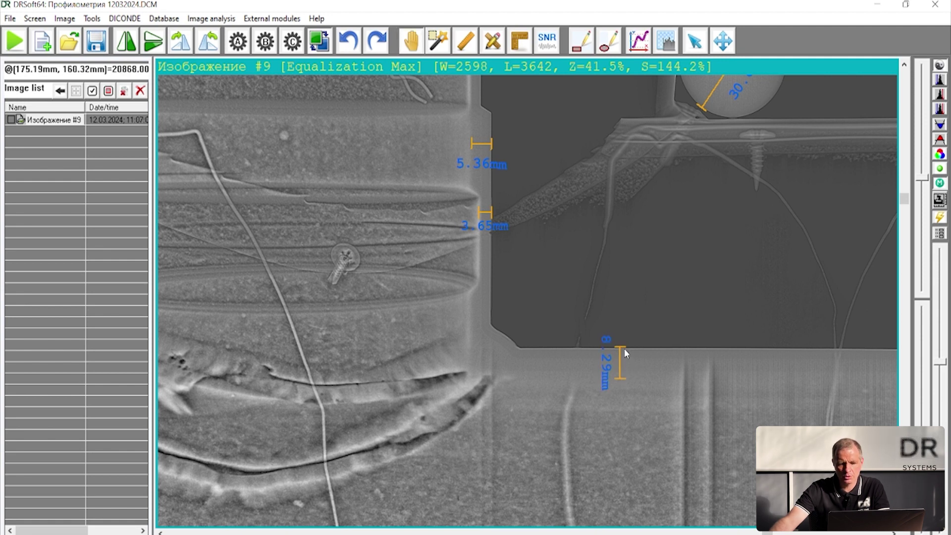